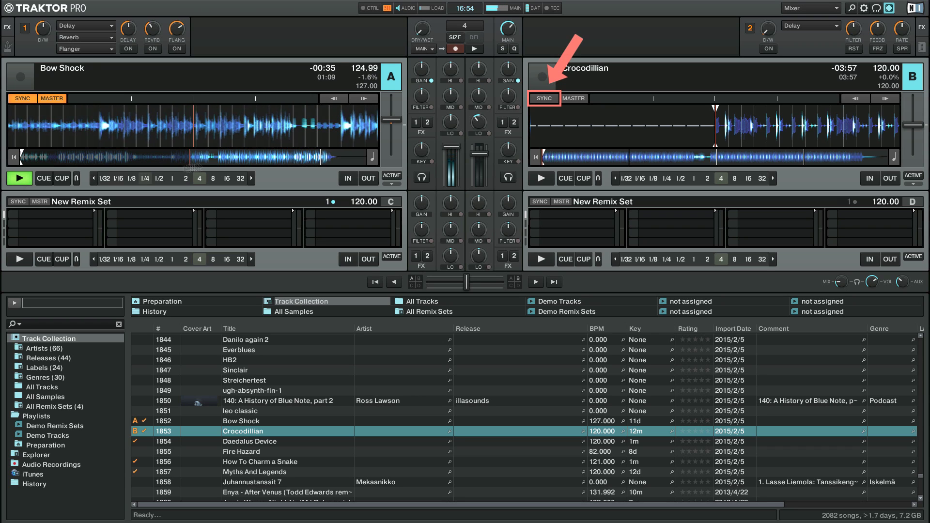
Sync deck B's tempo to deck A and start deck B playing
{"action": "left_click", "coordinate": [544, 99]}
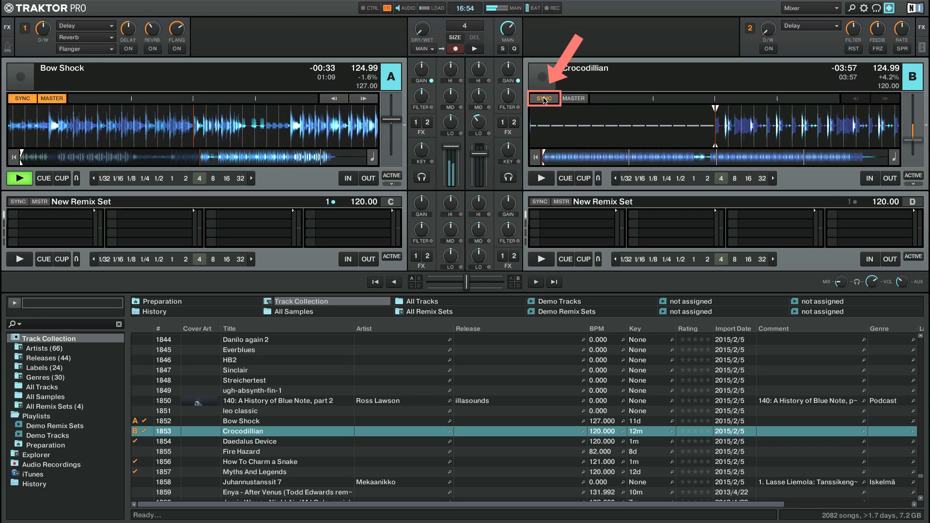
{"action": "key", "text": "space"}
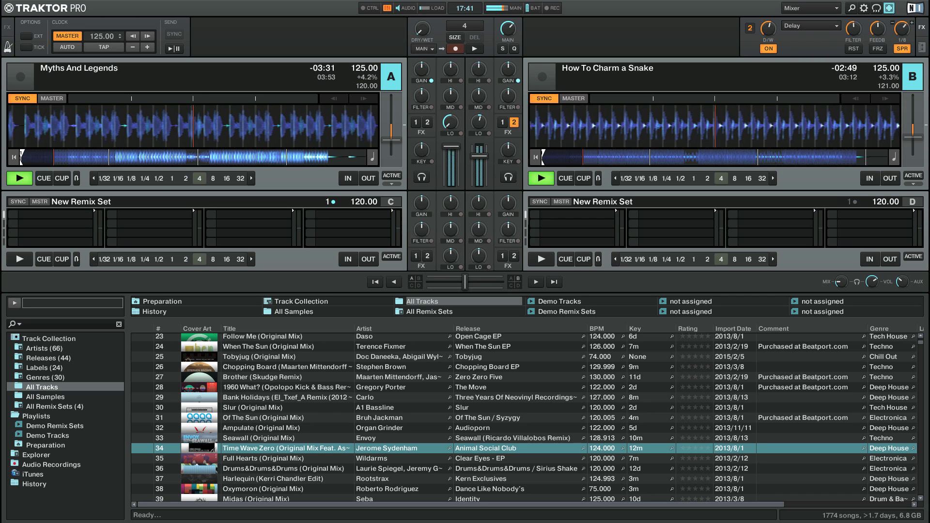
Switch off the second effects unit and start sending the master clock to external gear
{"action": "left_click", "coordinate": [769, 49]}
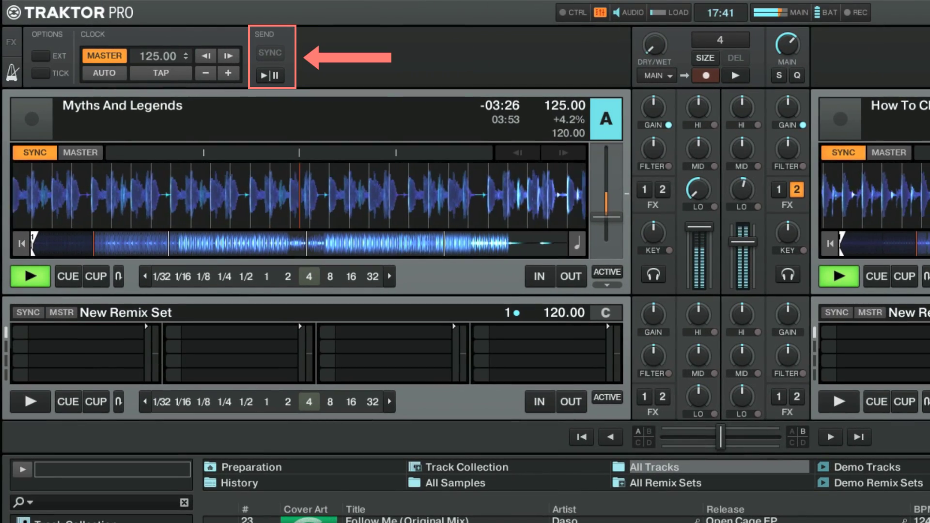
{"action": "left_click", "coordinate": [267, 76]}
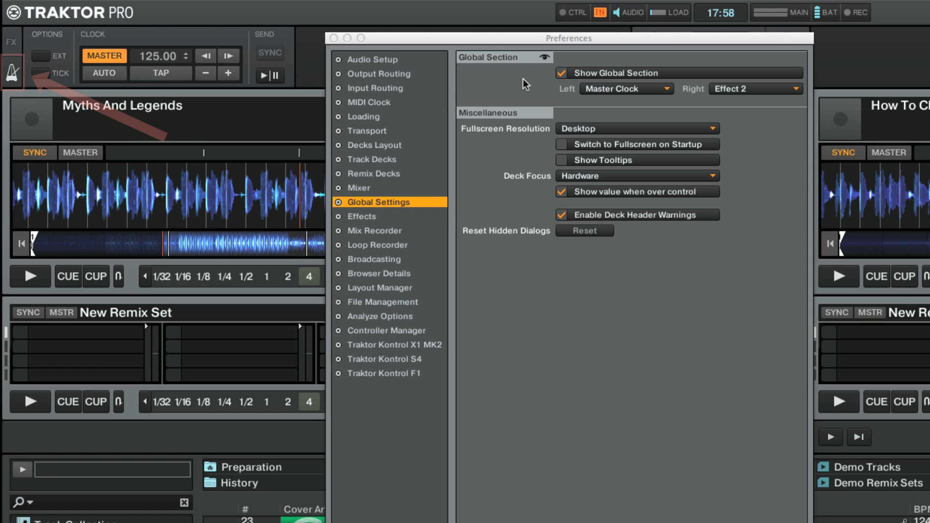
Swap the top-left panel to the effects units, then back to the master clock
{"action": "left_click", "coordinate": [12, 42]}
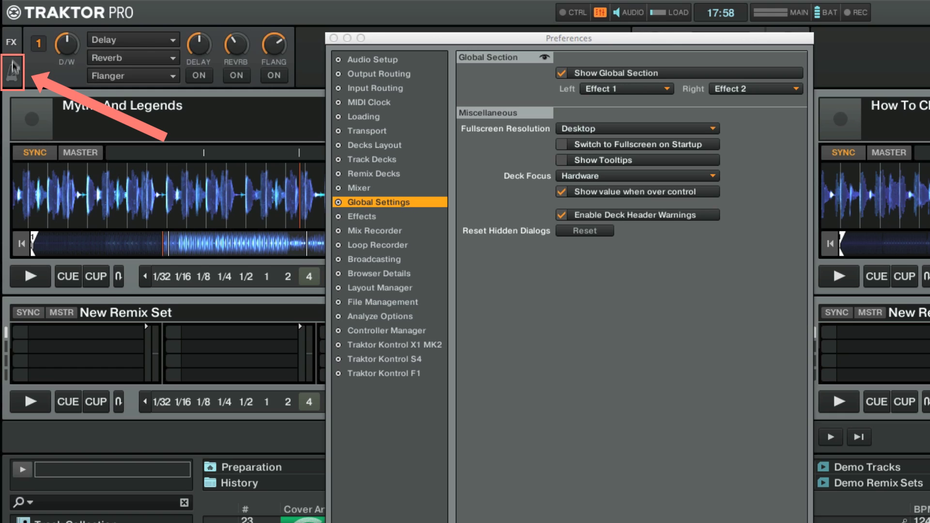
{"action": "left_click", "coordinate": [11, 72]}
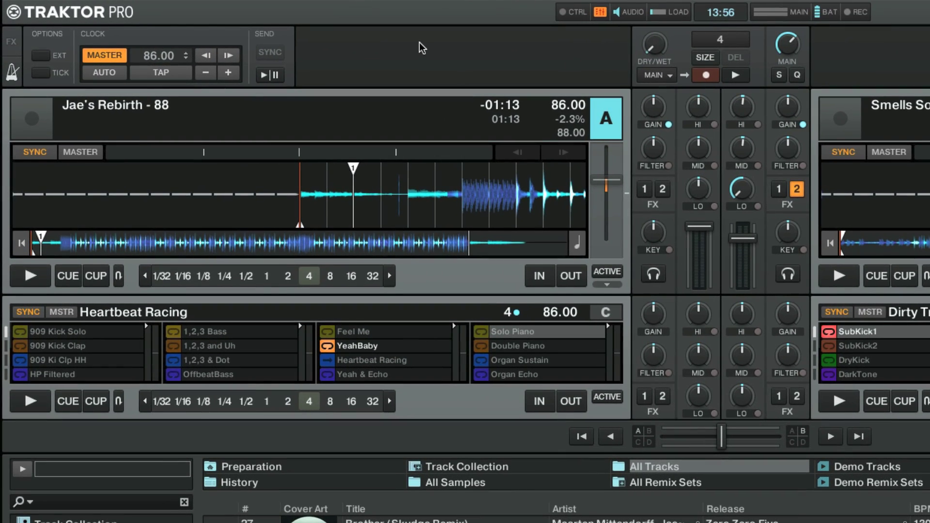
Play deck A, make it tempo master, and slow it to 83.83 BPM (-4.7%)
{"action": "key", "text": "space"}
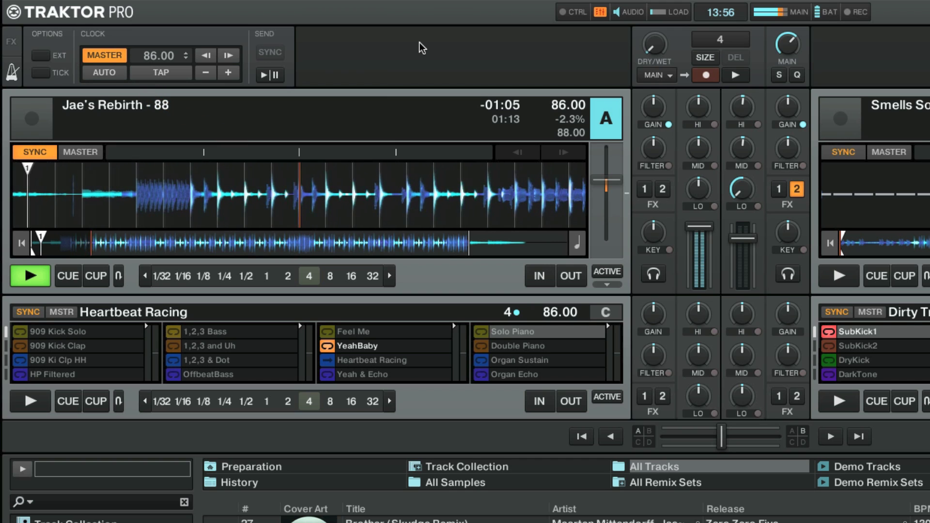
{"action": "left_click", "coordinate": [77, 150]}
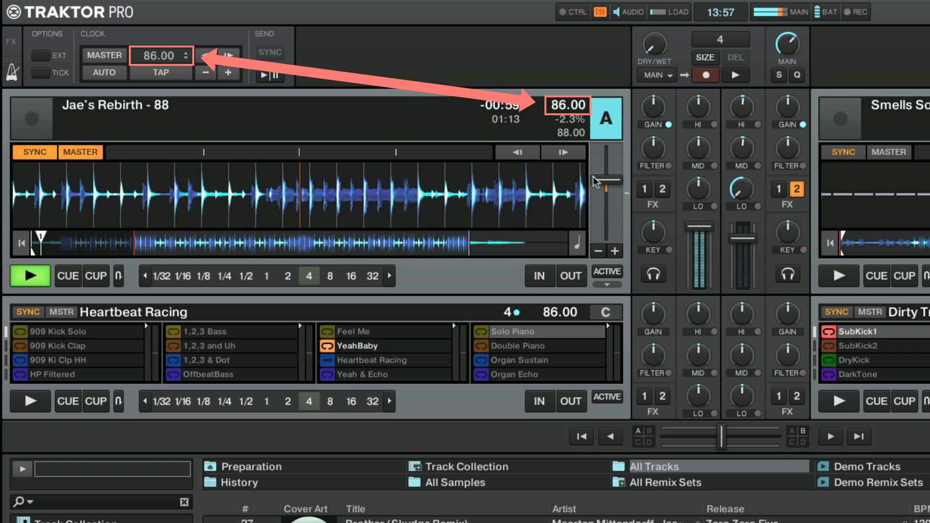
{"action": "left_click_drag", "start_coordinate": [595, 181], "coordinate": [605, 166]}
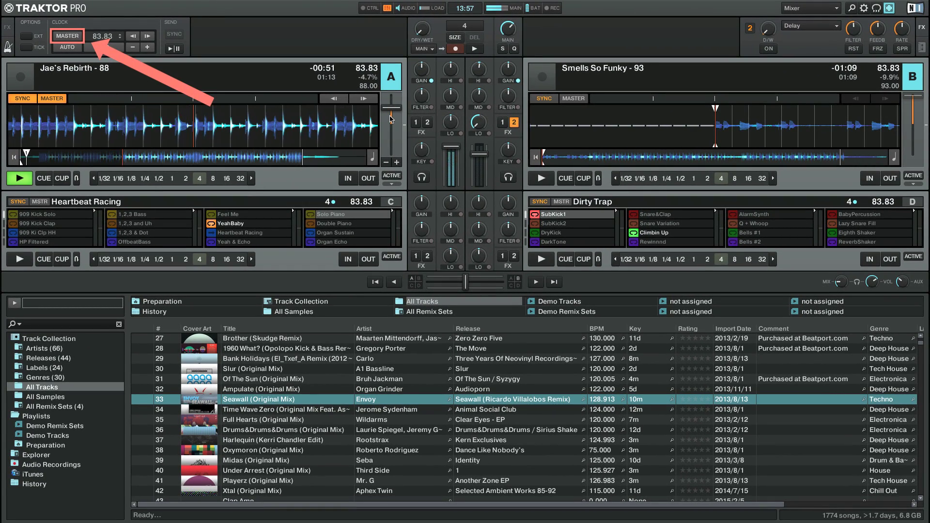
Return tempo master to the clock, play deck B, and raise the clock to 90.73 BPM
{"action": "left_click", "coordinate": [67, 36]}
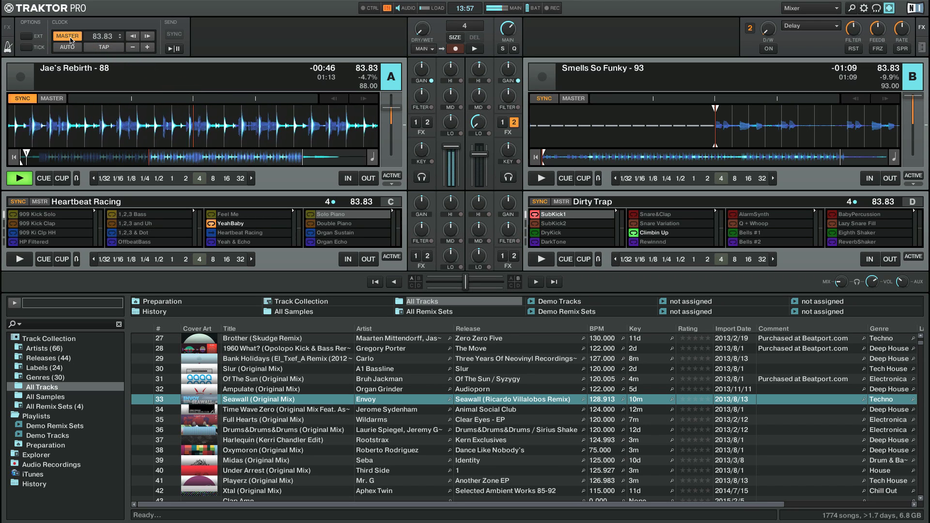
{"action": "key", "text": "space"}
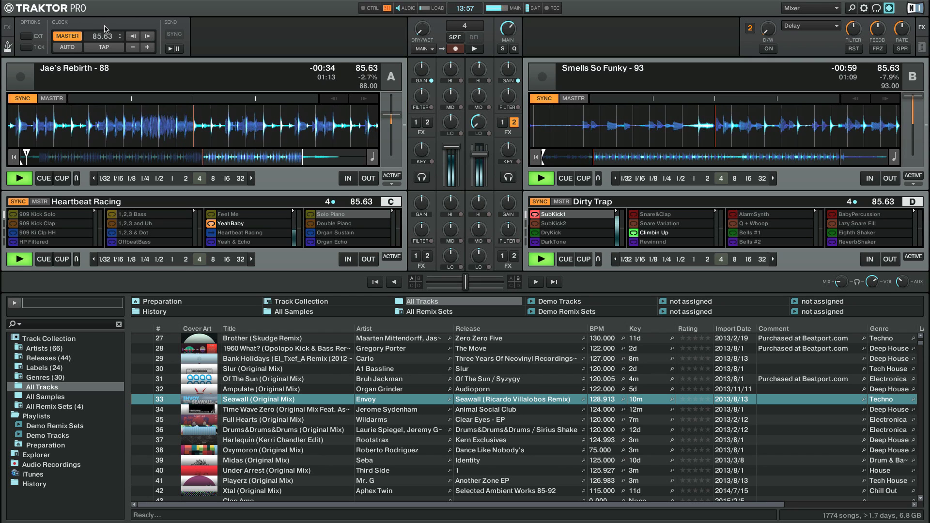
{"action": "left_click_drag", "start_coordinate": [106, 24], "coordinate": [106, 17]}
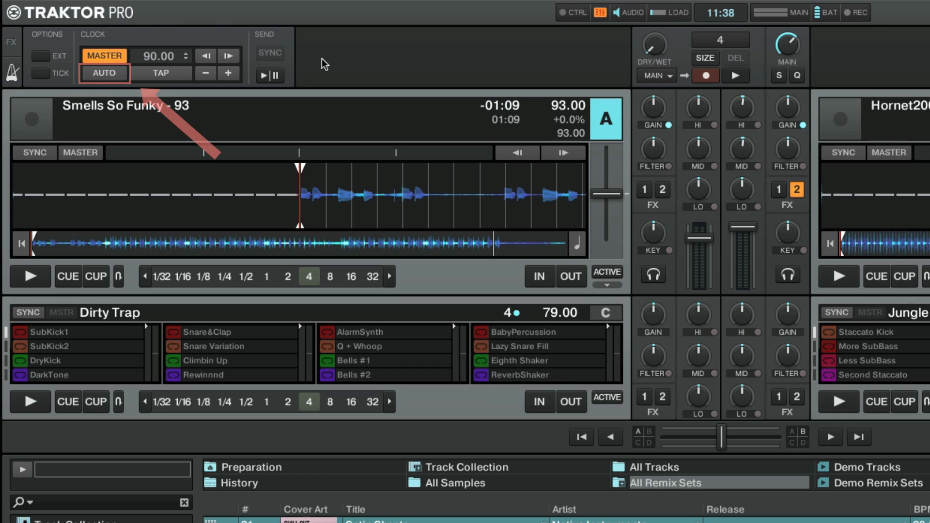
Enable AUTO tempo master, play Hornet2000 on deck B, then sync, play and master deck A
{"action": "left_click", "coordinate": [116, 78]}
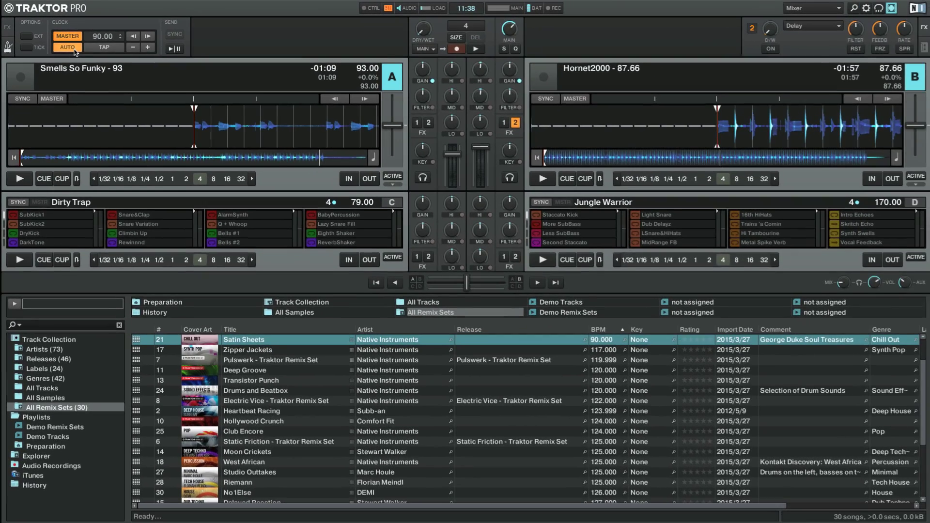
{"action": "left_click", "coordinate": [540, 178]}
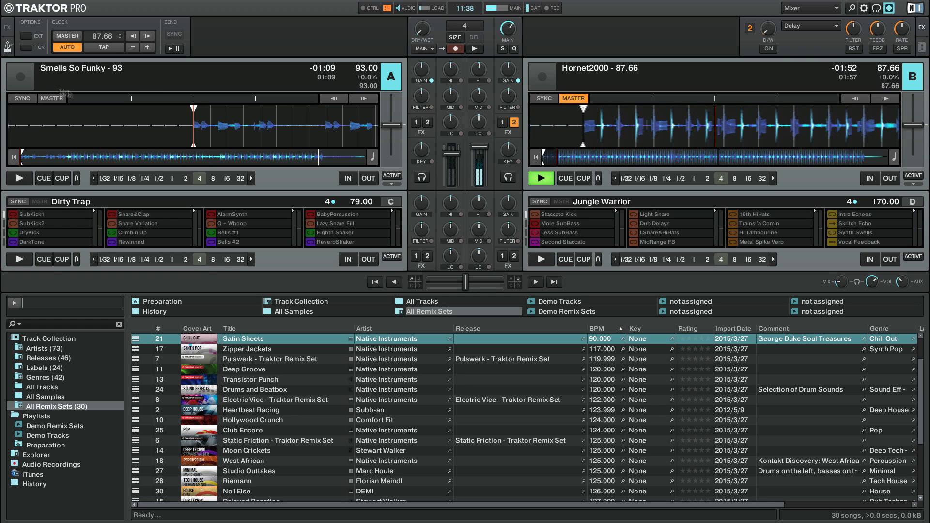
{"action": "left_click", "coordinate": [23, 98]}
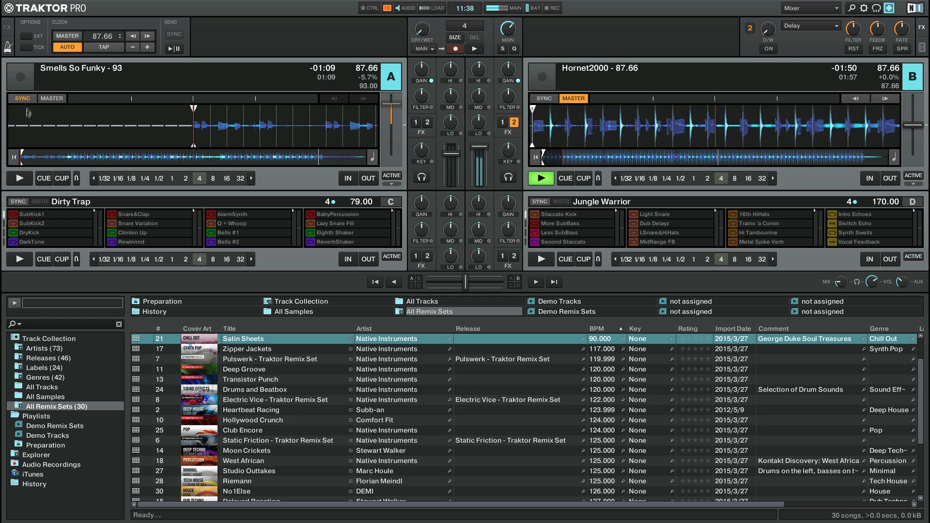
{"action": "left_click", "coordinate": [19, 178]}
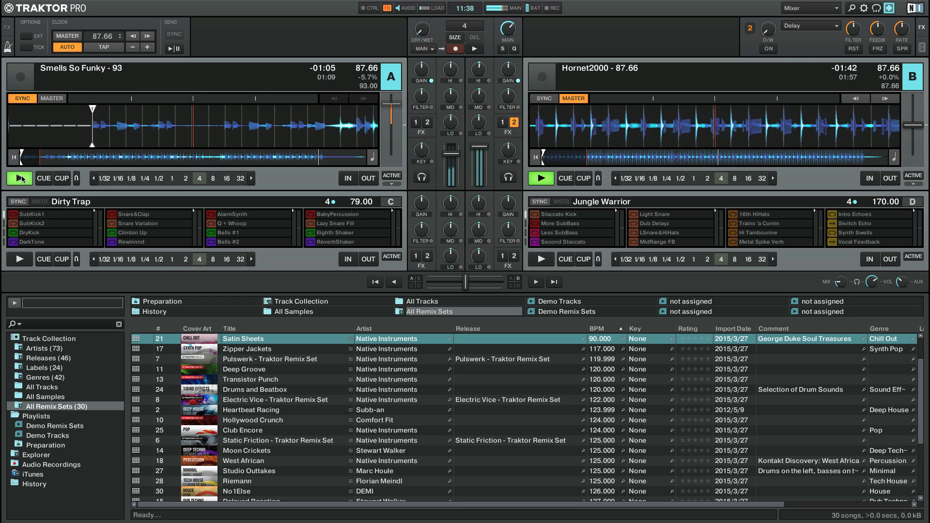
{"action": "mouse_move", "coordinate": [43, 127]}
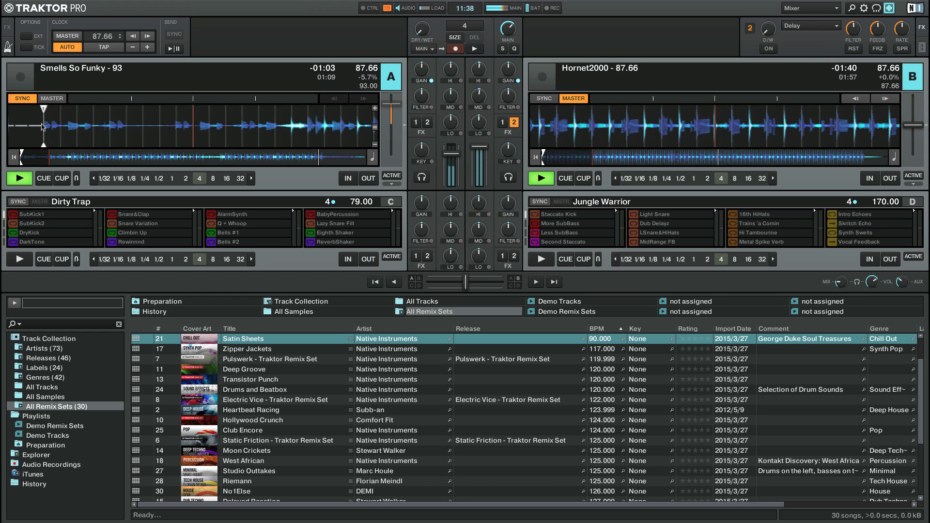
{"action": "left_click", "coordinate": [56, 100]}
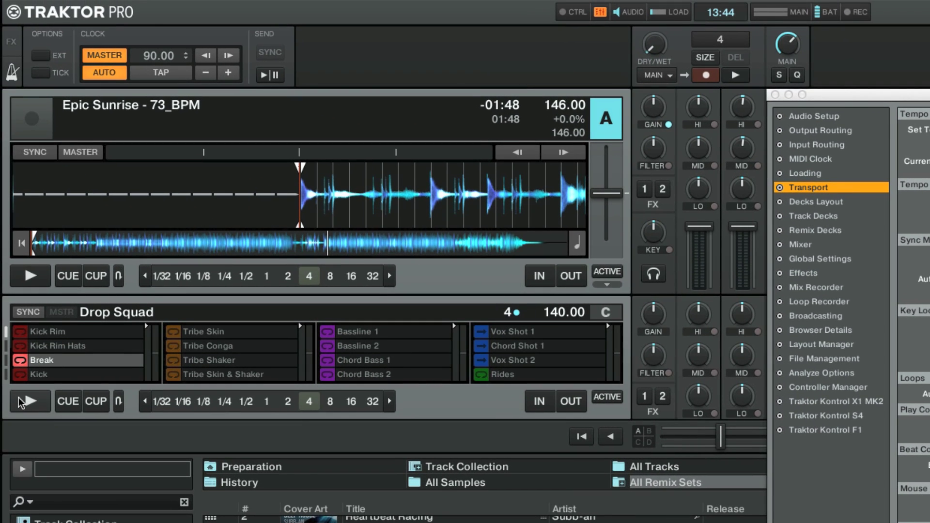
Play decks C and A, sync deck C to 146 BPM, then stop decks A and C
{"action": "left_click", "coordinate": [21, 402]}
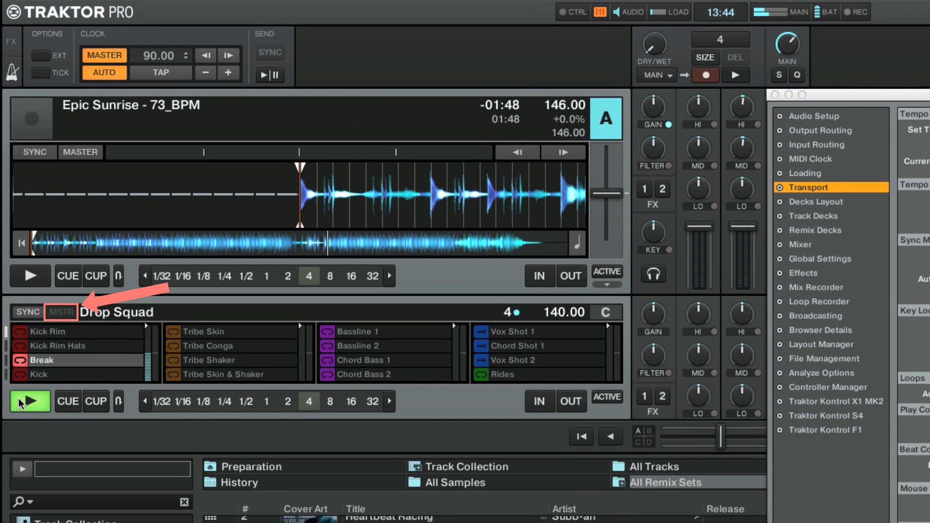
{"action": "left_click", "coordinate": [29, 276]}
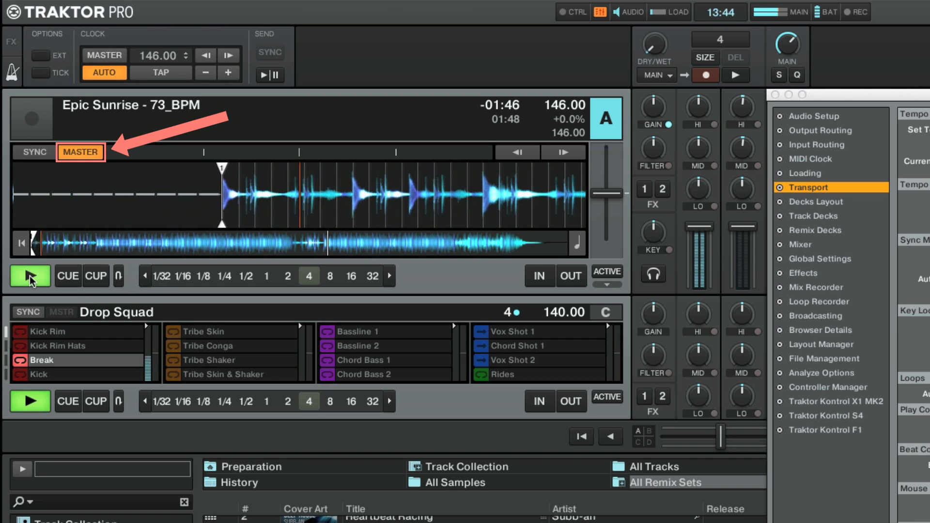
{"action": "left_click", "coordinate": [30, 313]}
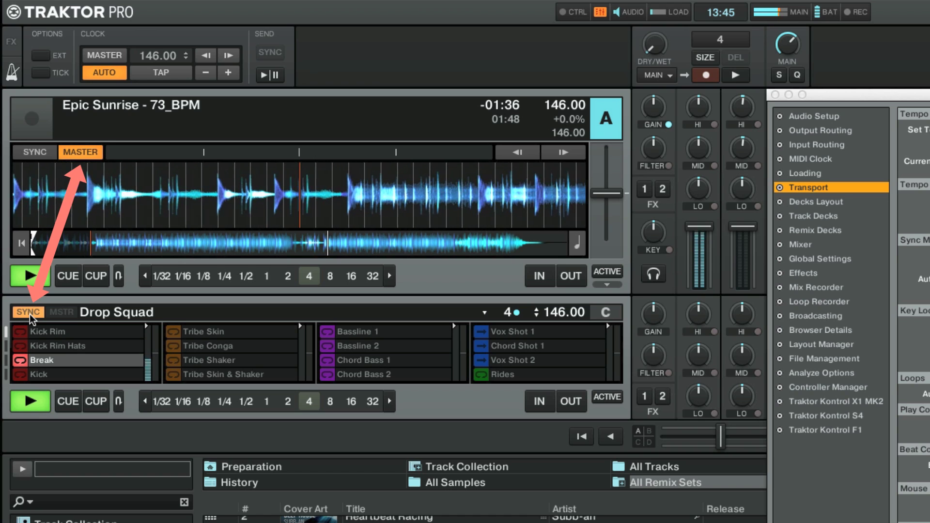
{"action": "left_click", "coordinate": [30, 275]}
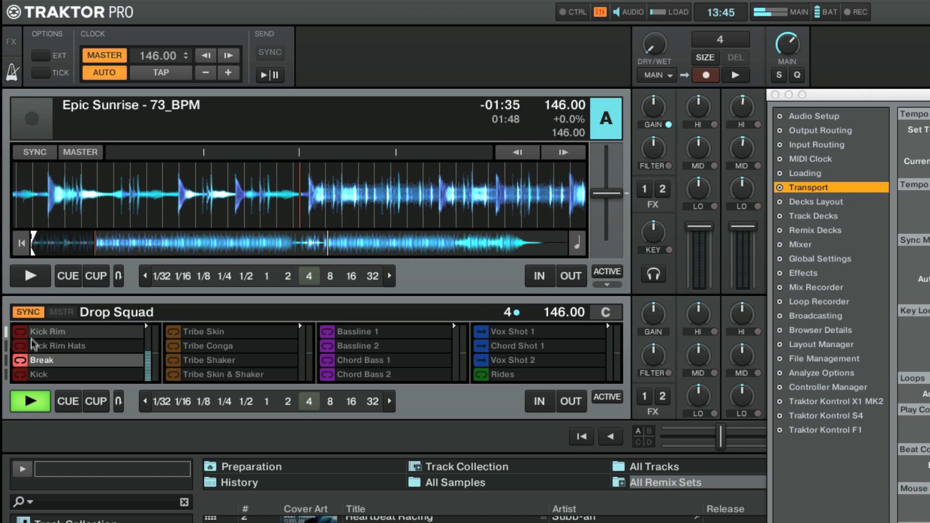
{"action": "left_click", "coordinate": [30, 401]}
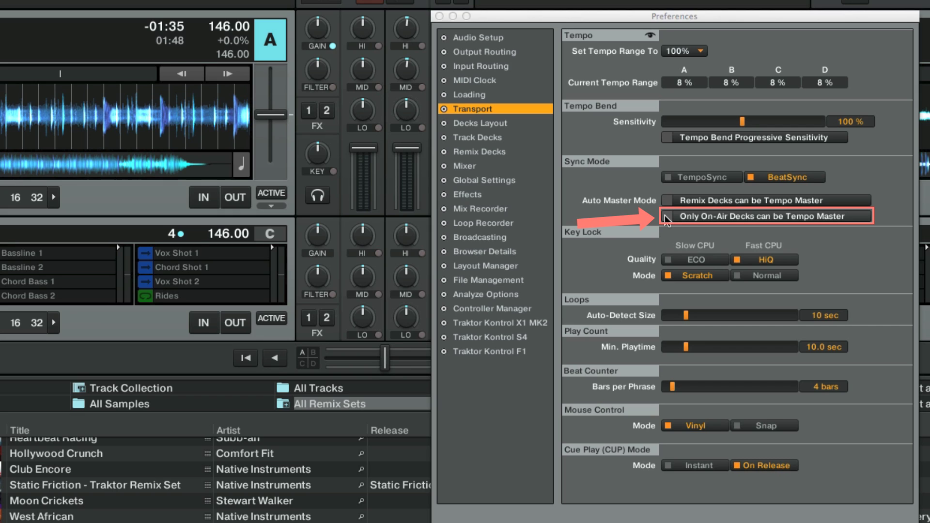
Tick 'Only On-Air Decks can be Tempo Master' and start Time2Go on deck B
{"action": "left_click", "coordinate": [666, 216]}
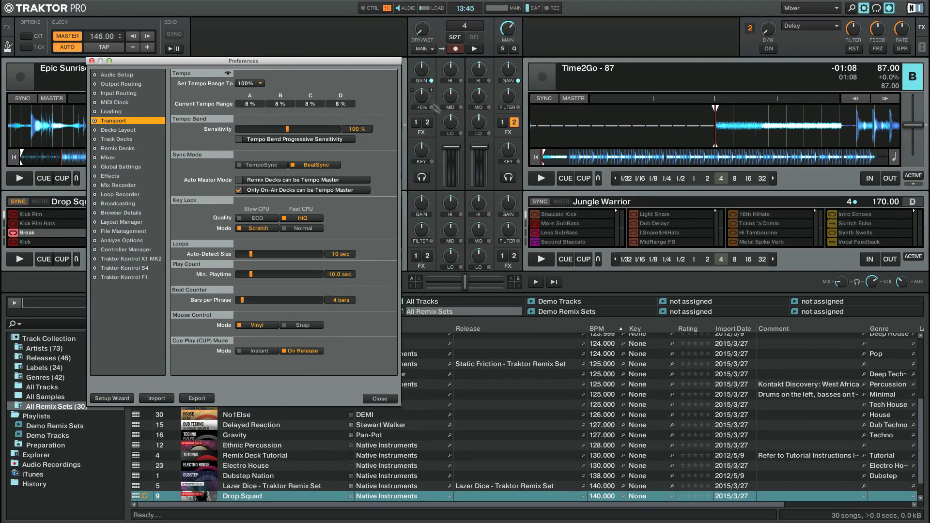
{"action": "left_click", "coordinate": [541, 179]}
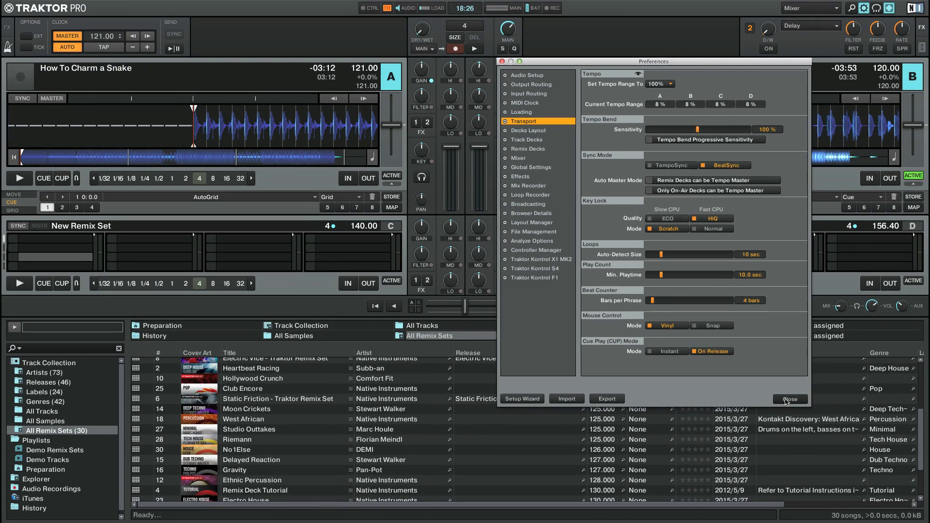
Close Preferences, play both decks, sync deck B to 121 BPM and jump it near cue 2
{"action": "left_click", "coordinate": [782, 410]}
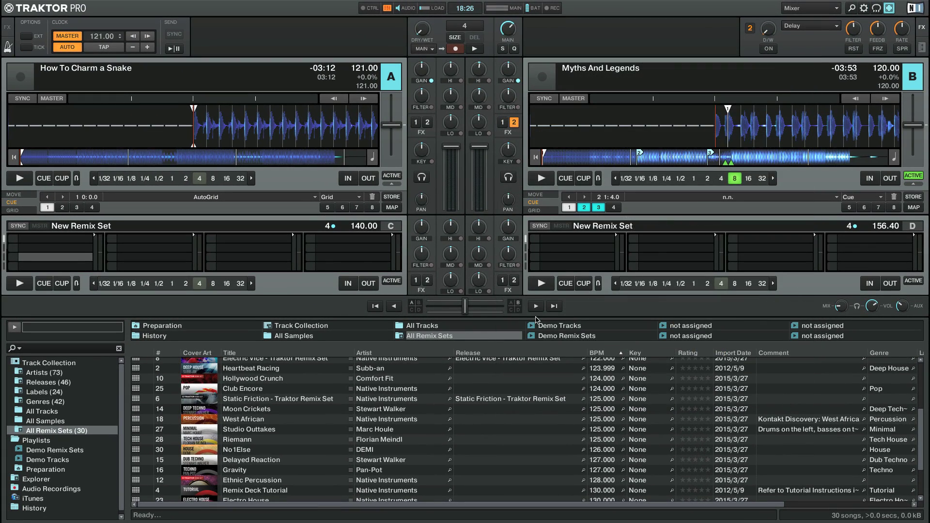
{"action": "left_click", "coordinate": [15, 179]}
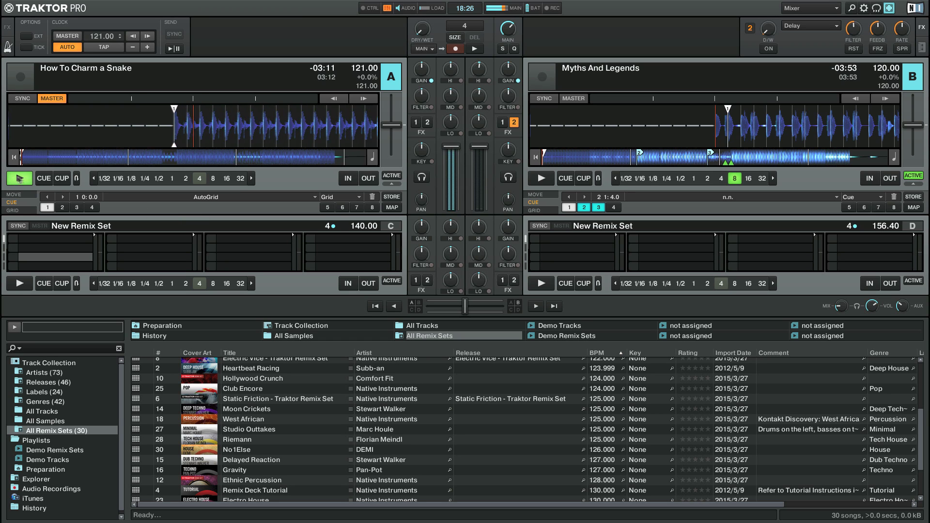
{"action": "left_click", "coordinate": [542, 179]}
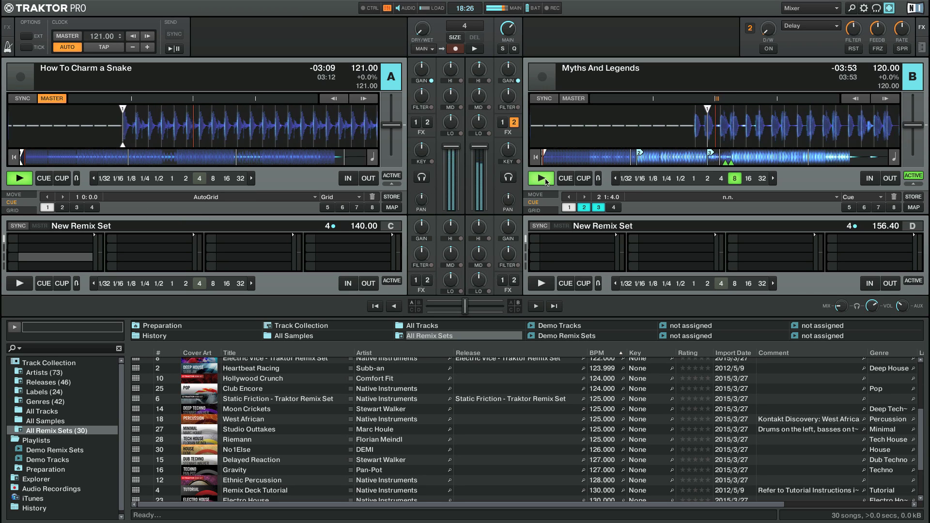
{"action": "left_click", "coordinate": [545, 98]}
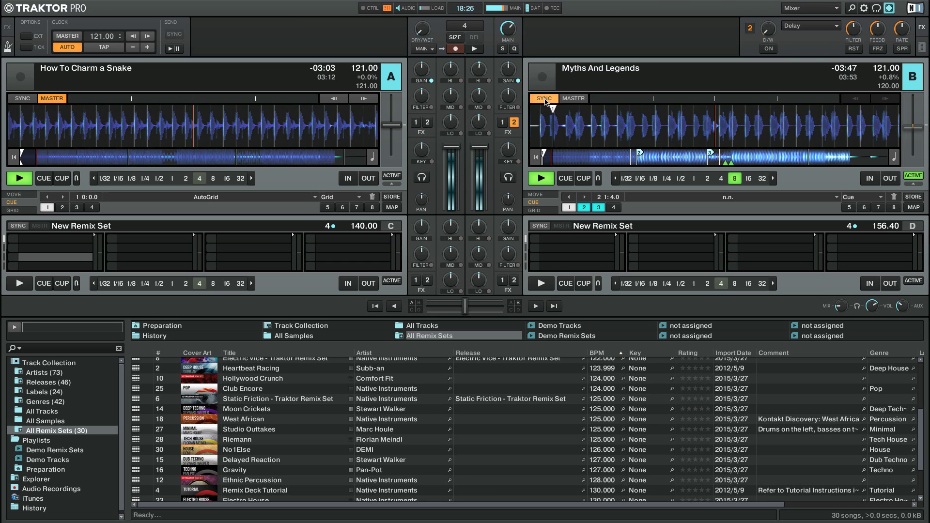
{"action": "left_click", "coordinate": [639, 156]}
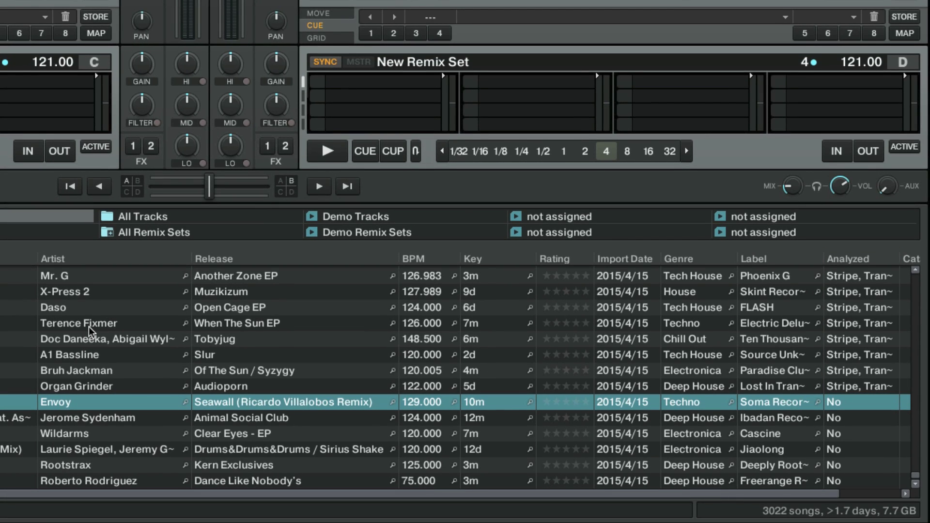
Run Analyze (Async) with All options on the Seawall remix track
{"action": "right_click", "coordinate": [277, 400]}
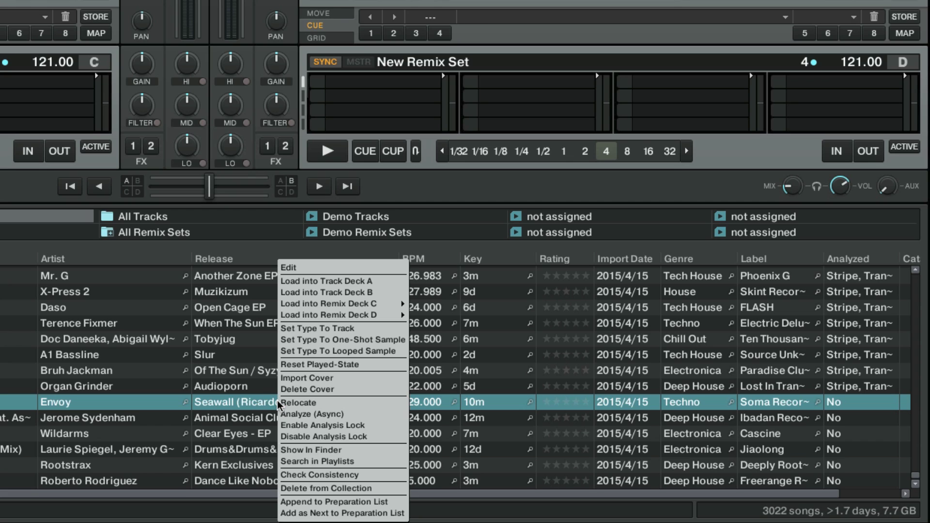
{"action": "left_click", "coordinate": [303, 415]}
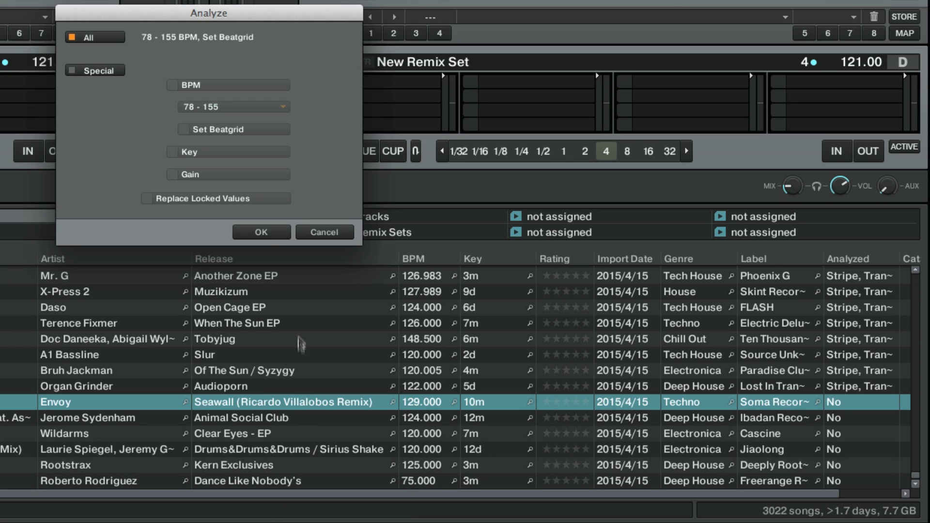
{"action": "left_click", "coordinate": [266, 235]}
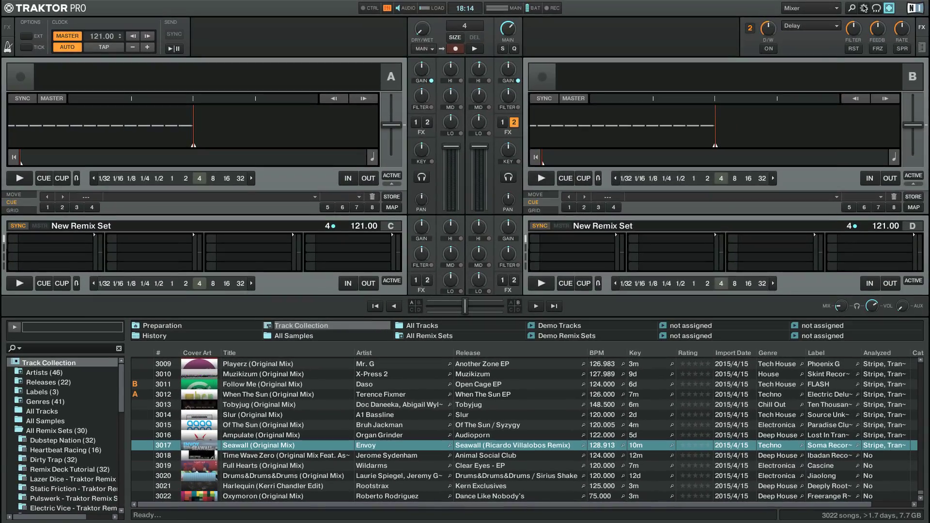
Open Preferences and load Time Wave Zero onto deck A
{"action": "left_click", "coordinate": [864, 8]}
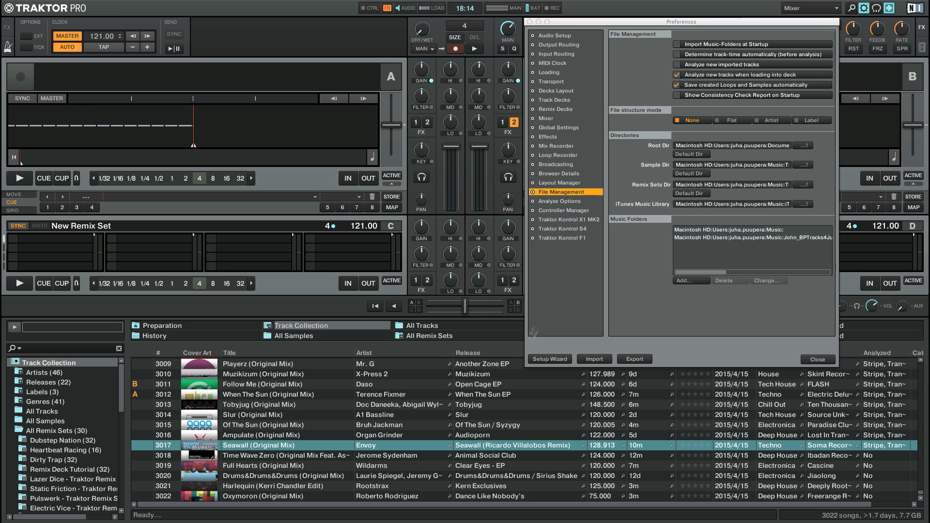
{"action": "left_click_drag", "start_coordinate": [481, 459], "coordinate": [301, 143]}
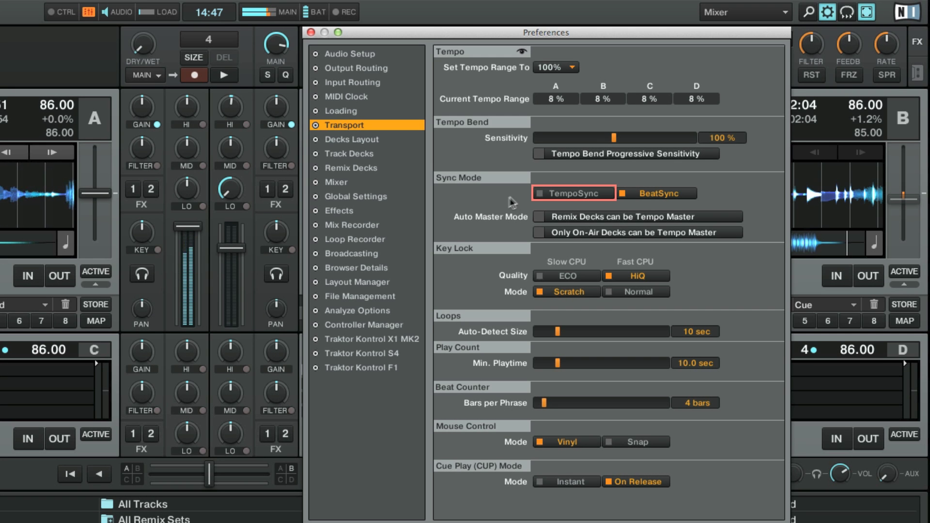
Change Sync Mode from BeatSync to TempoSync and close Preferences
{"action": "left_click", "coordinate": [563, 196]}
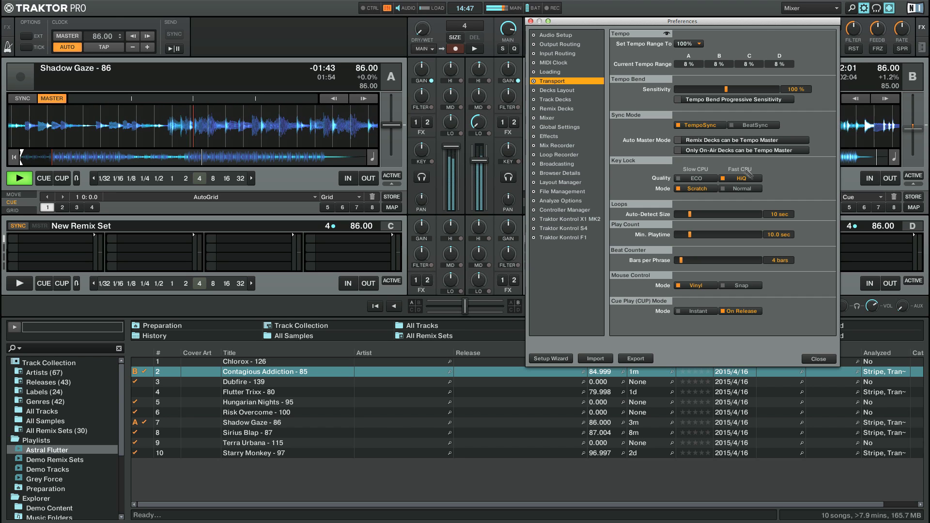
{"action": "left_click", "coordinate": [817, 359]}
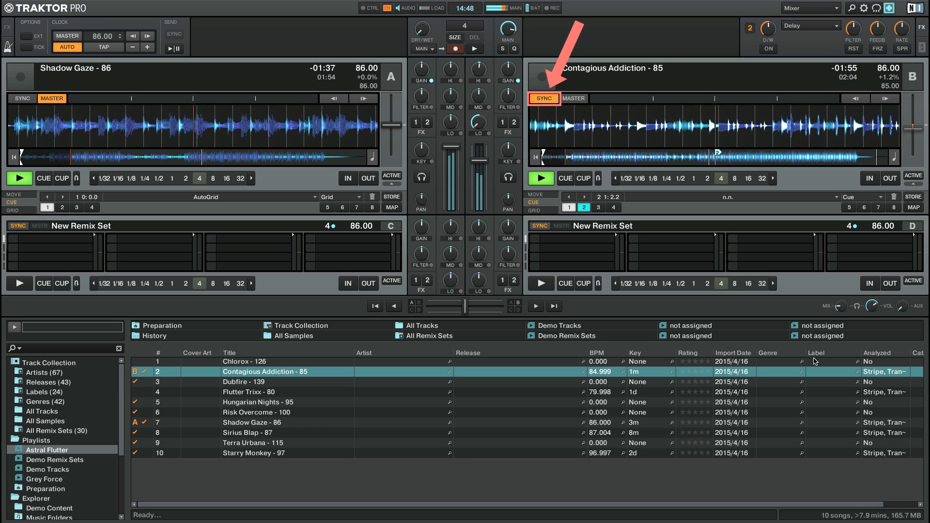
Jump deck B's Contagious Addiction to hotcue 2
{"action": "left_click", "coordinate": [584, 208]}
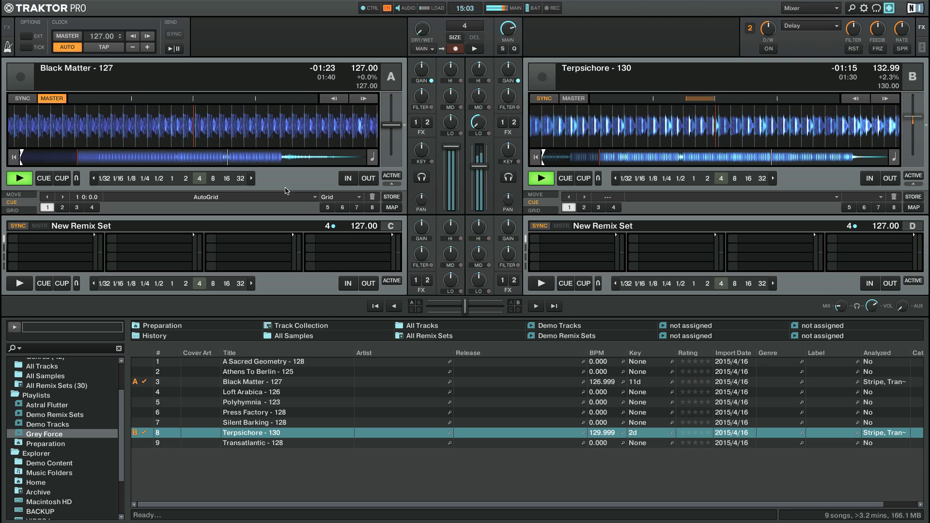
Sync deck B's Terpsichore to the 127 BPM master with the S shortcut
{"action": "key", "text": "s"}
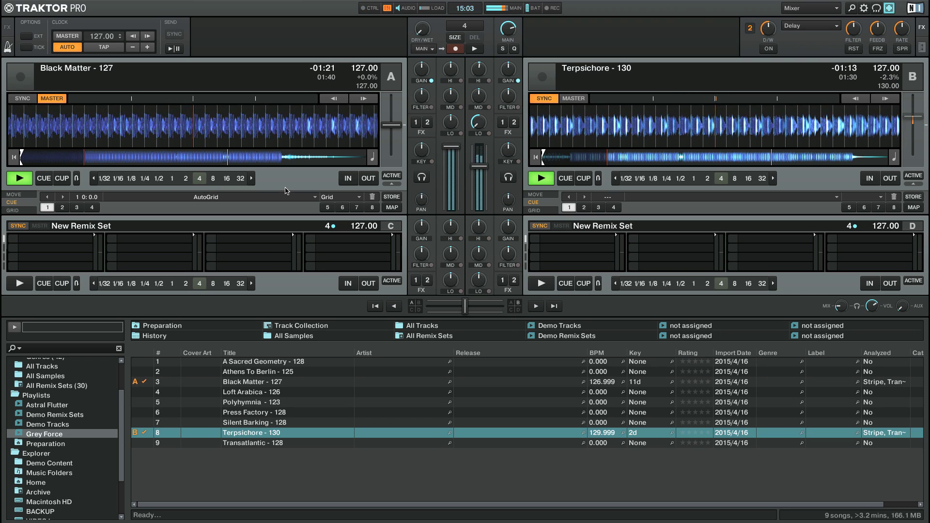